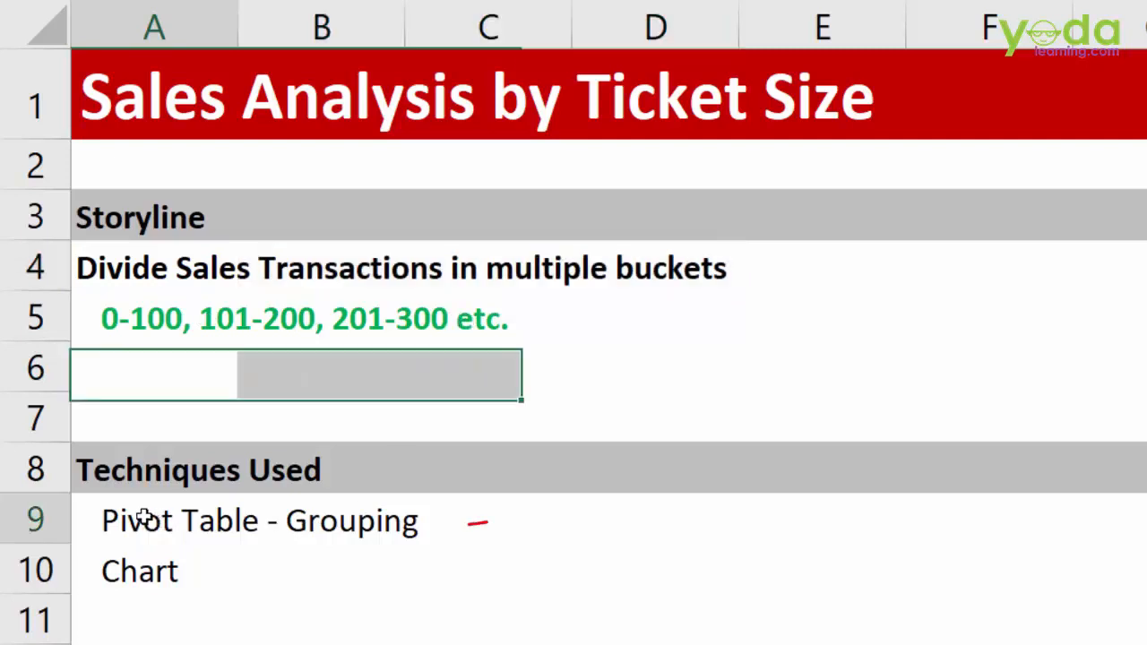
pyautogui.moveTo(143, 515); pyautogui.dragTo(404, 556)
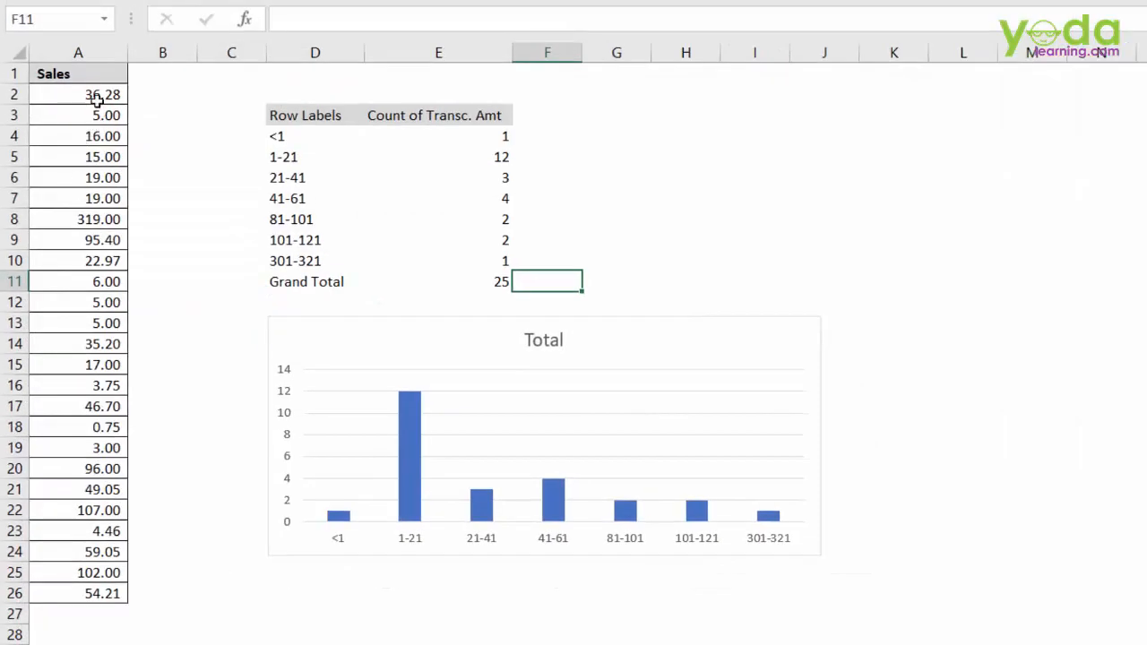
pyautogui.moveTo(93, 94); pyautogui.dragTo(77, 602)
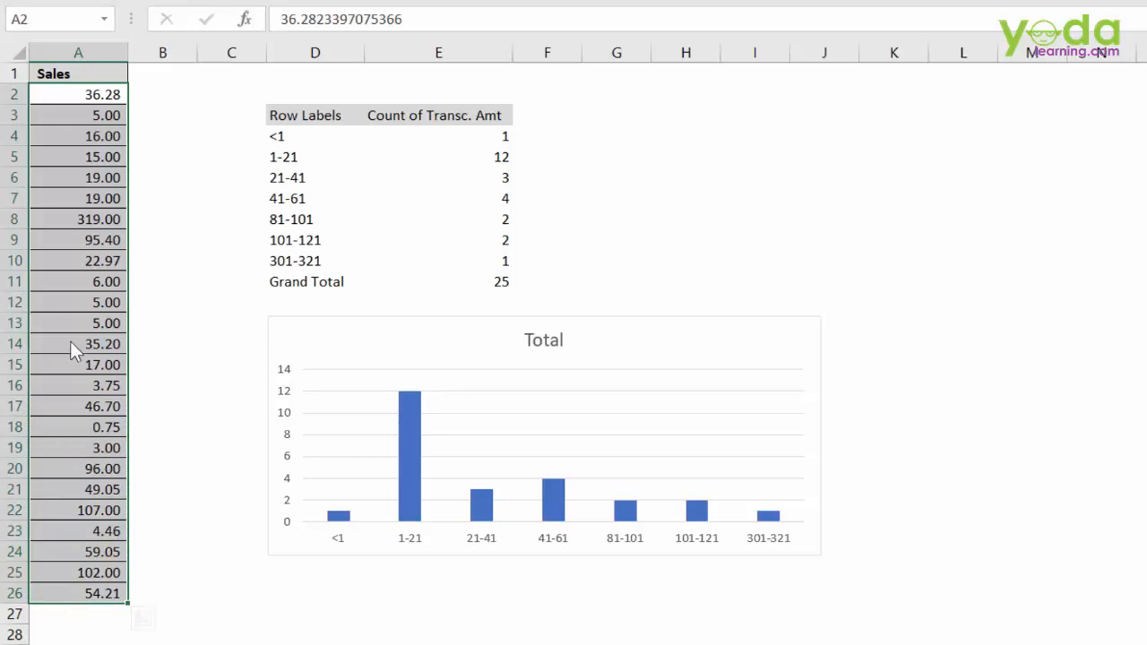
pyautogui.moveTo(101, 305)
pyautogui.mouseDown()
pyautogui.moveTo(247, 139)
pyautogui.moveTo(235, 208)
pyautogui.moveTo(256, 300)
pyautogui.moveTo(272, 260)
pyautogui.moveTo(484, 168)
pyautogui.moveTo(399, 117)
pyautogui.moveTo(255, 163)
pyautogui.moveTo(267, 160)
pyautogui.moveTo(298, 225)
pyautogui.moveTo(385, 444)
pyautogui.mouseUp()
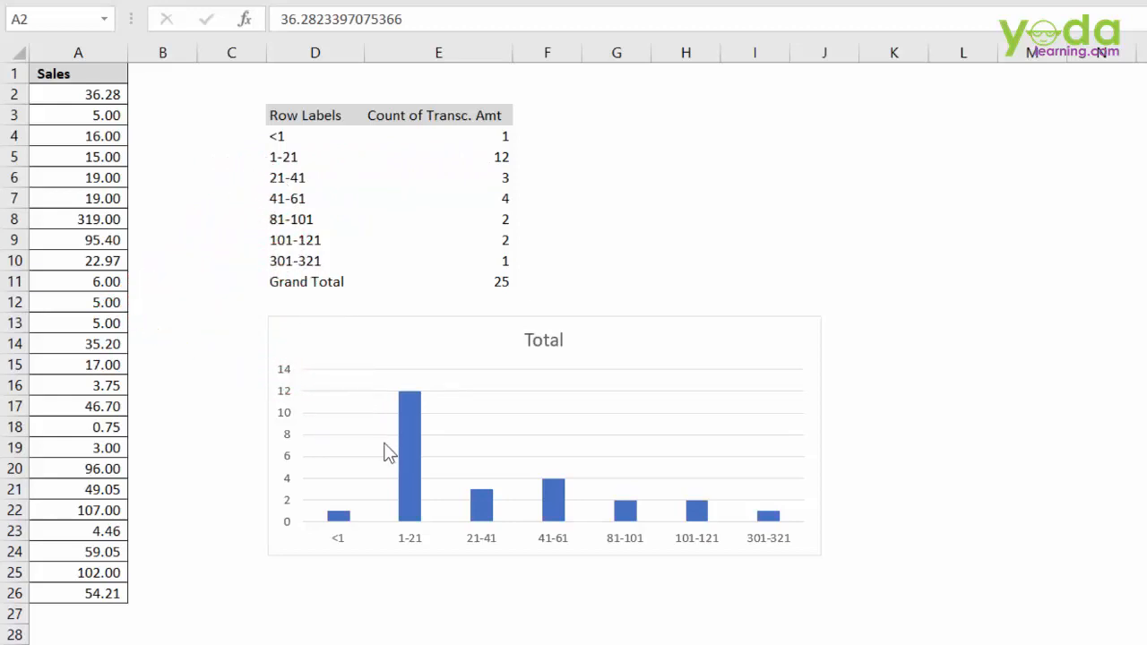
pyautogui.hotkey('ctrl', 'shift', 'Down')
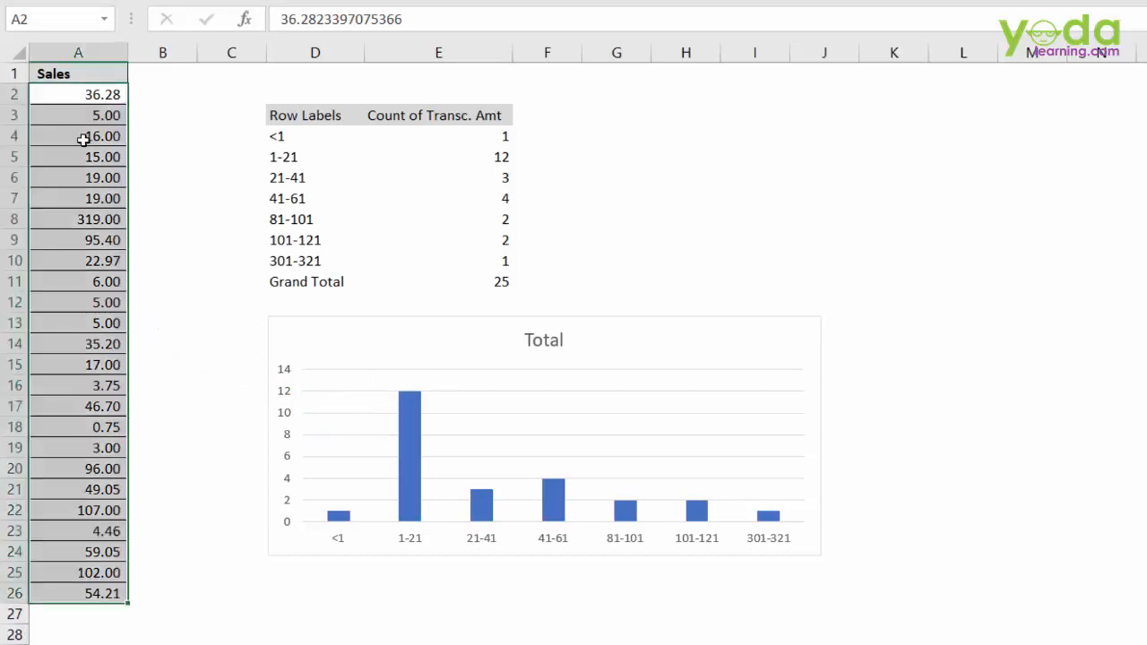
# Step: Create a PivotTable from the Sales data in A1:A26 on a new worksheet
pyautogui.click(84, 137)
pyautogui.hotkey('ctrl', 'a')
pyautogui.click(127, 44)
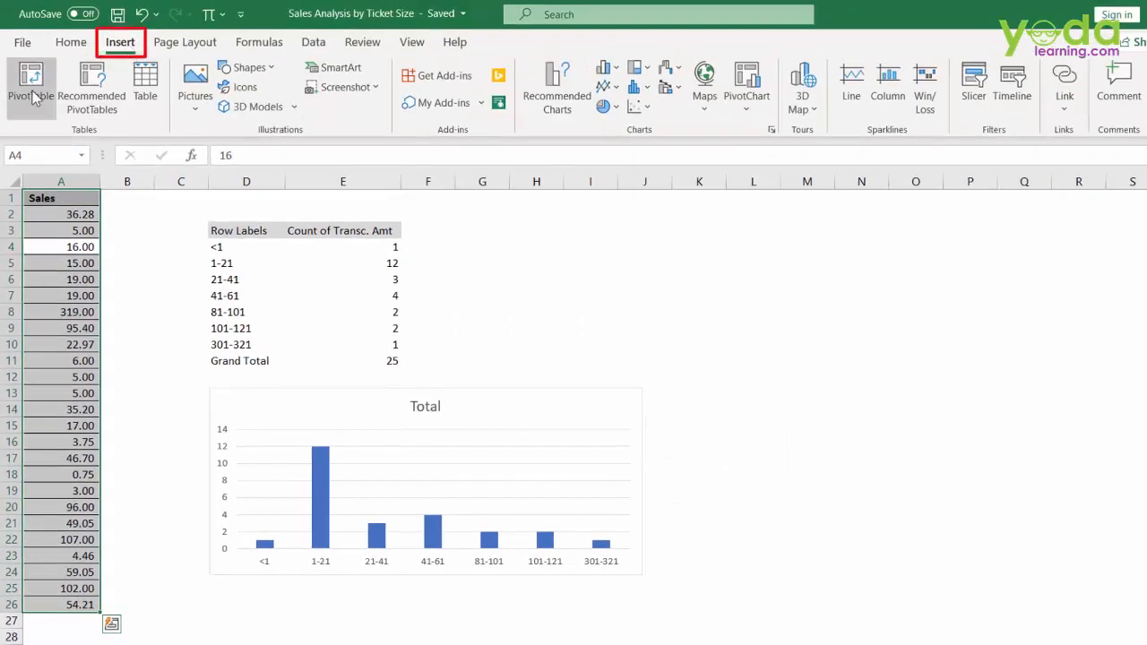
pyautogui.click(32, 97)
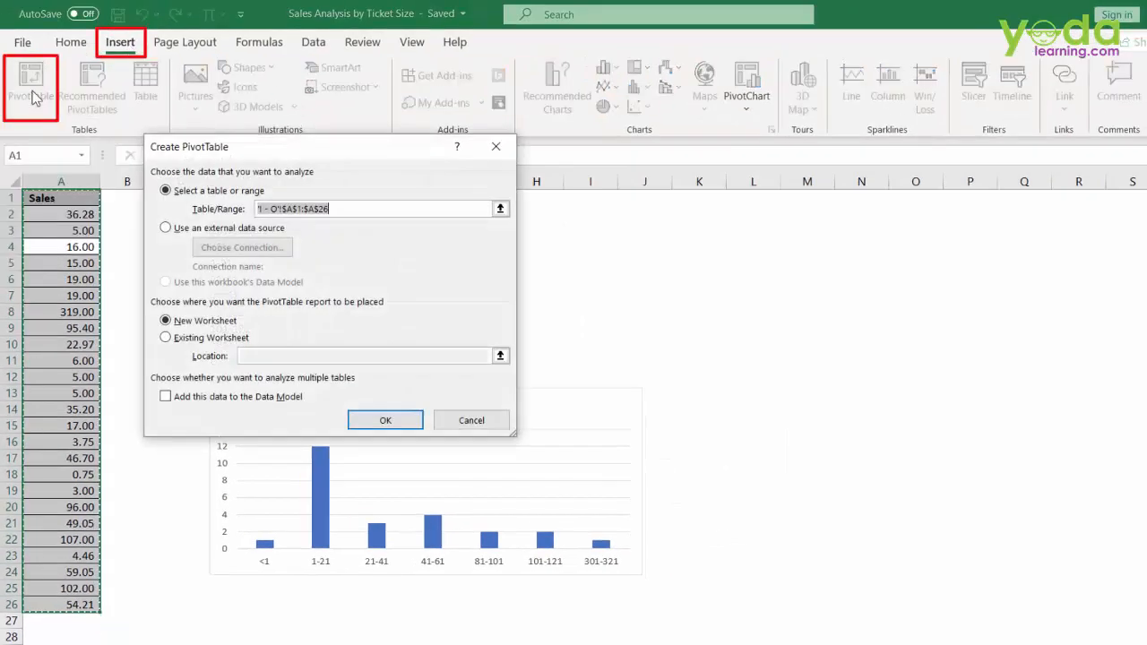
pyautogui.click(385, 421)
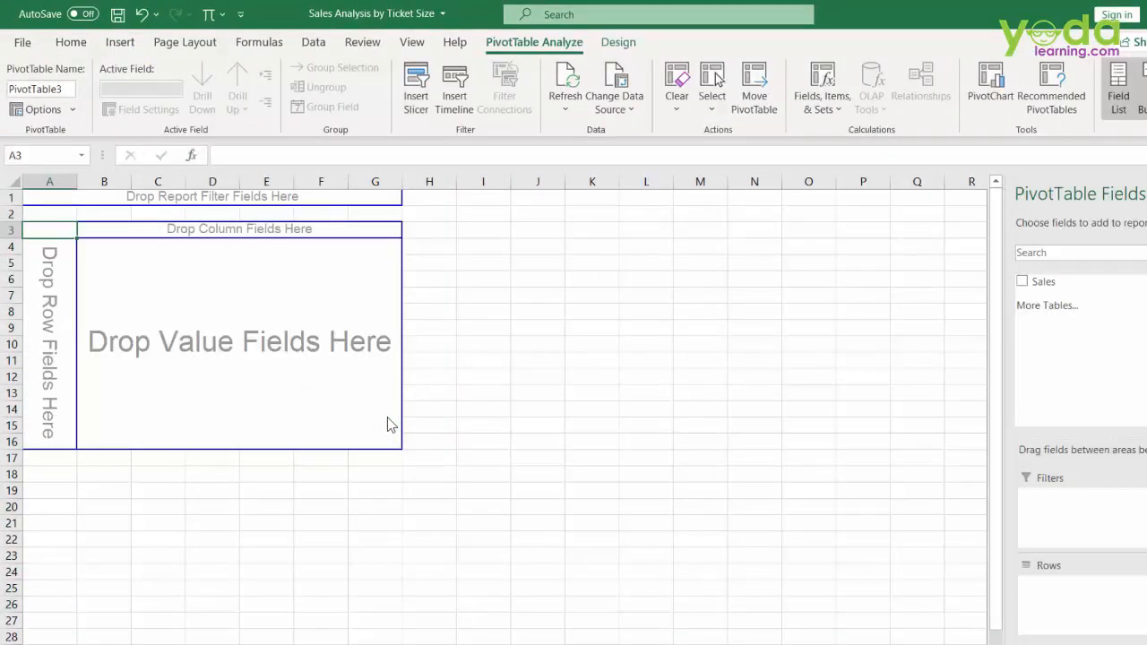
# Step: Check the PivotTable's display options for the classic layout that enables dragging of fields in the grid
pyautogui.rightClick(197, 290)
pyautogui.click(272, 366)
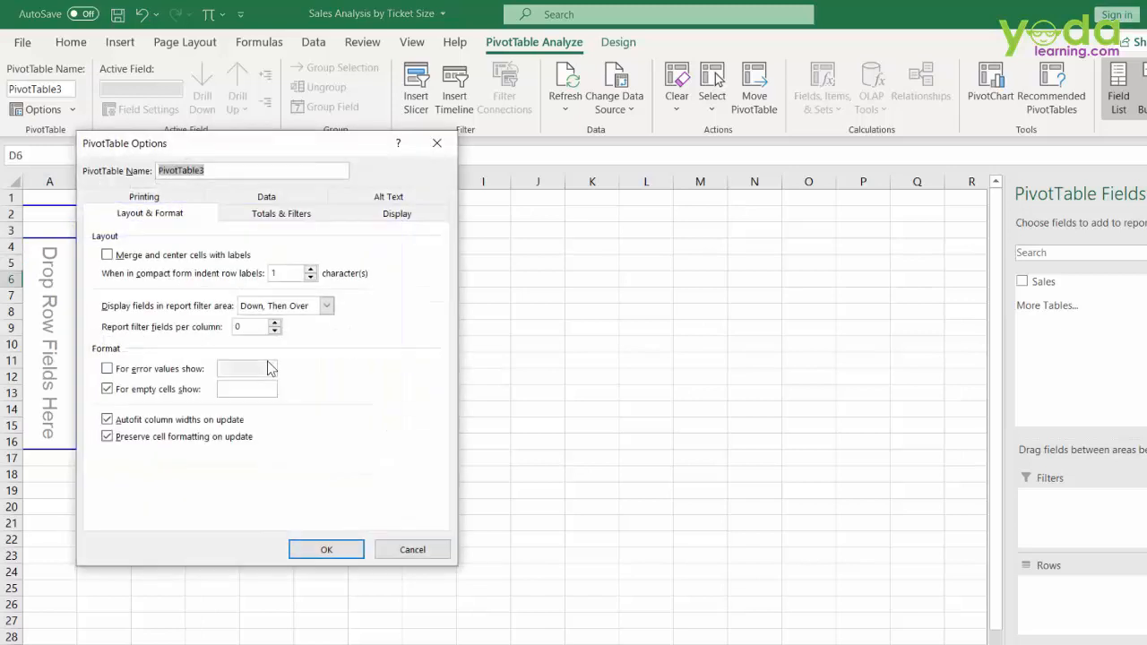
pyautogui.click(372, 215)
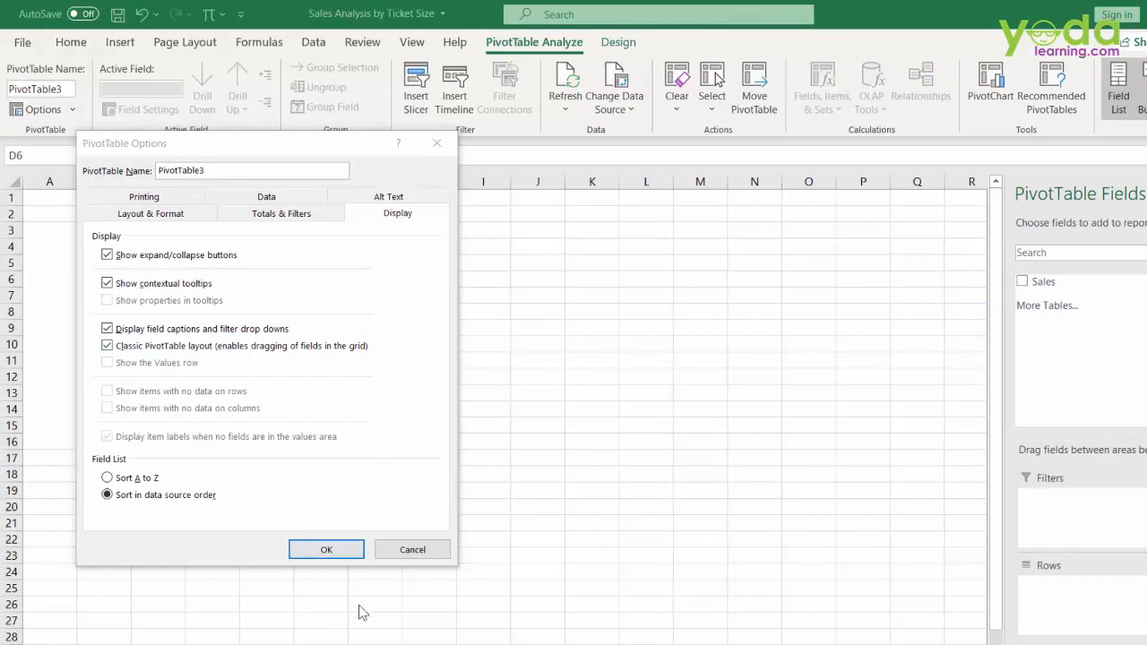
pyautogui.click(326, 550)
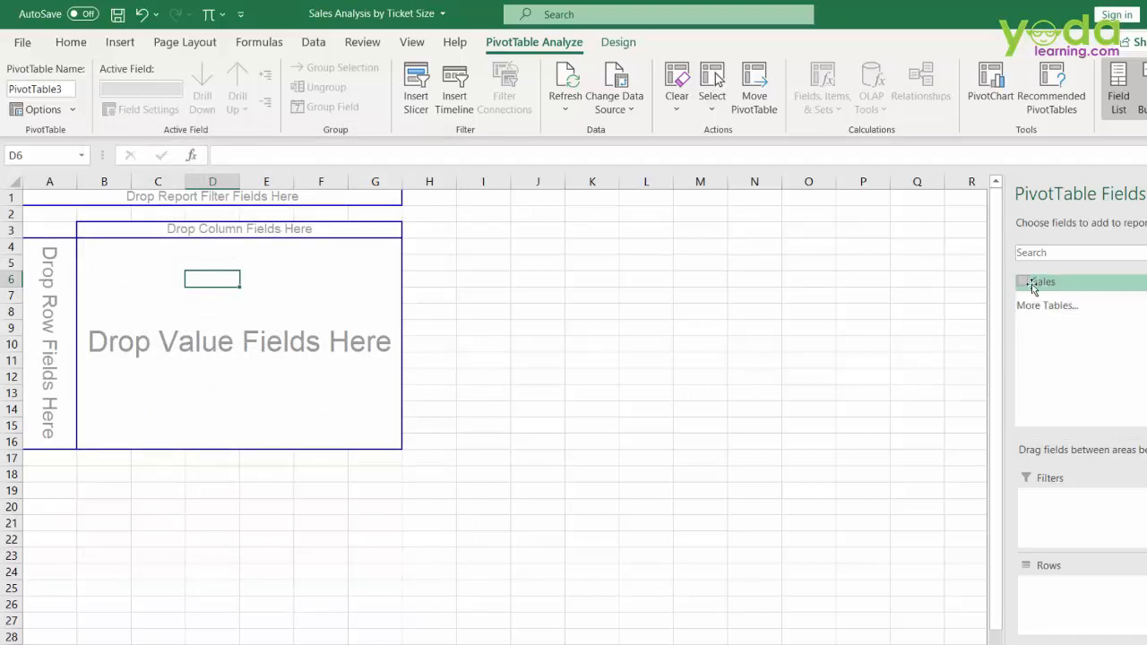
# Step: Place the Sales field in the PivotTable's rows and group its values starting at 0 in intervals of 25
pyautogui.moveTo(1030, 283); pyautogui.dragTo(47, 360)
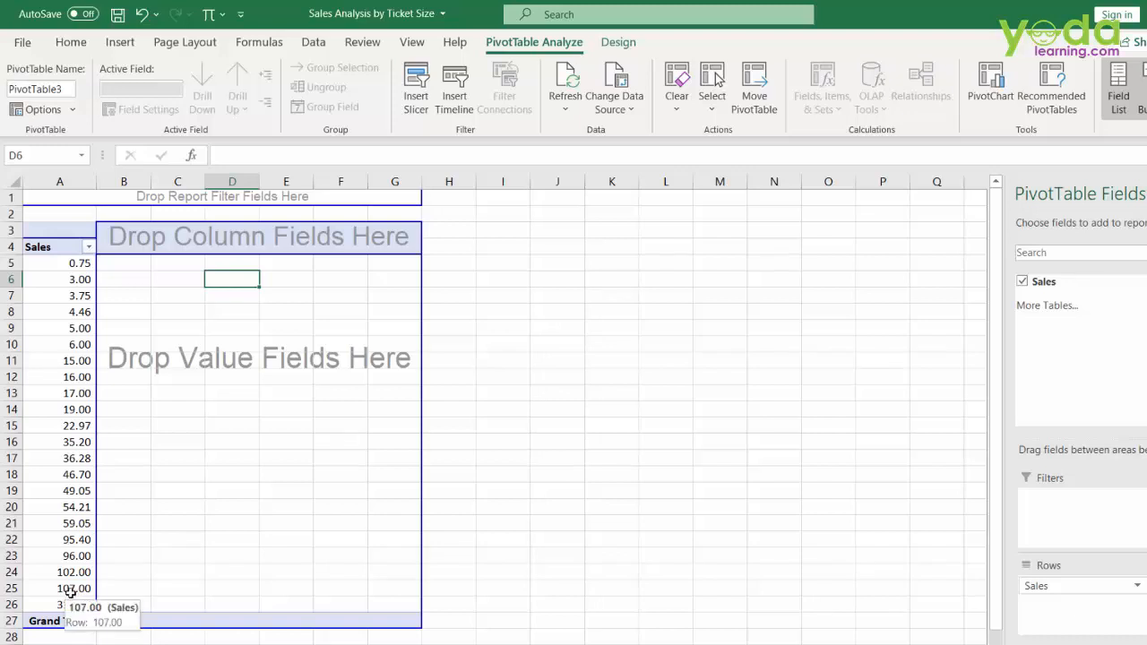
pyautogui.click(56, 328)
pyautogui.rightClick(53, 344)
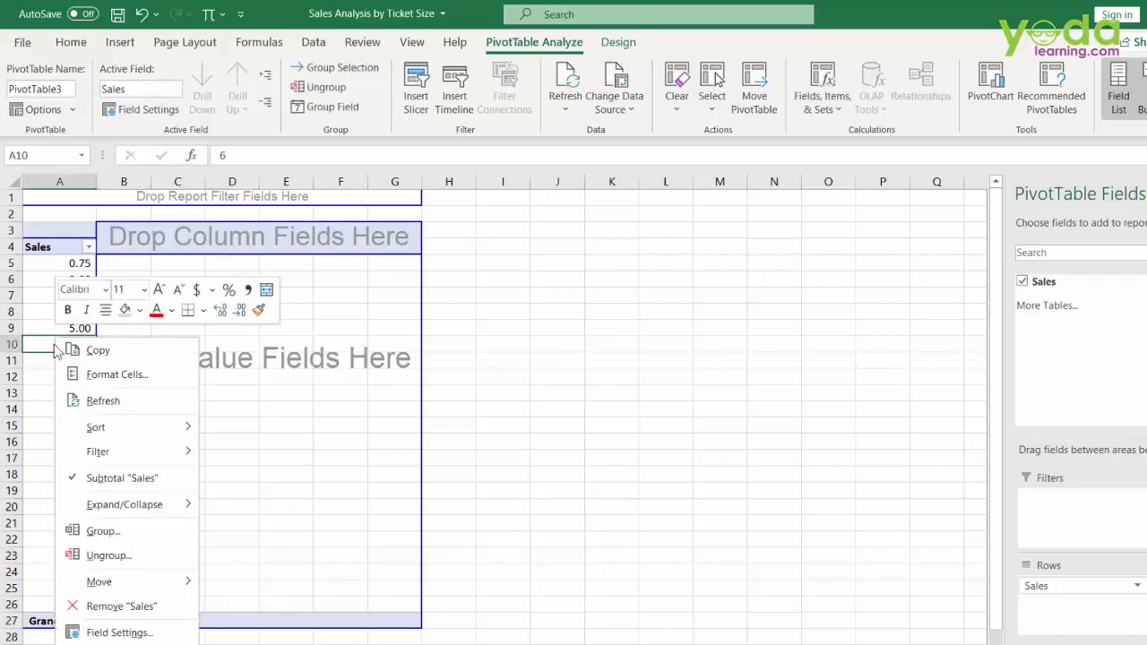
pyautogui.click(109, 532)
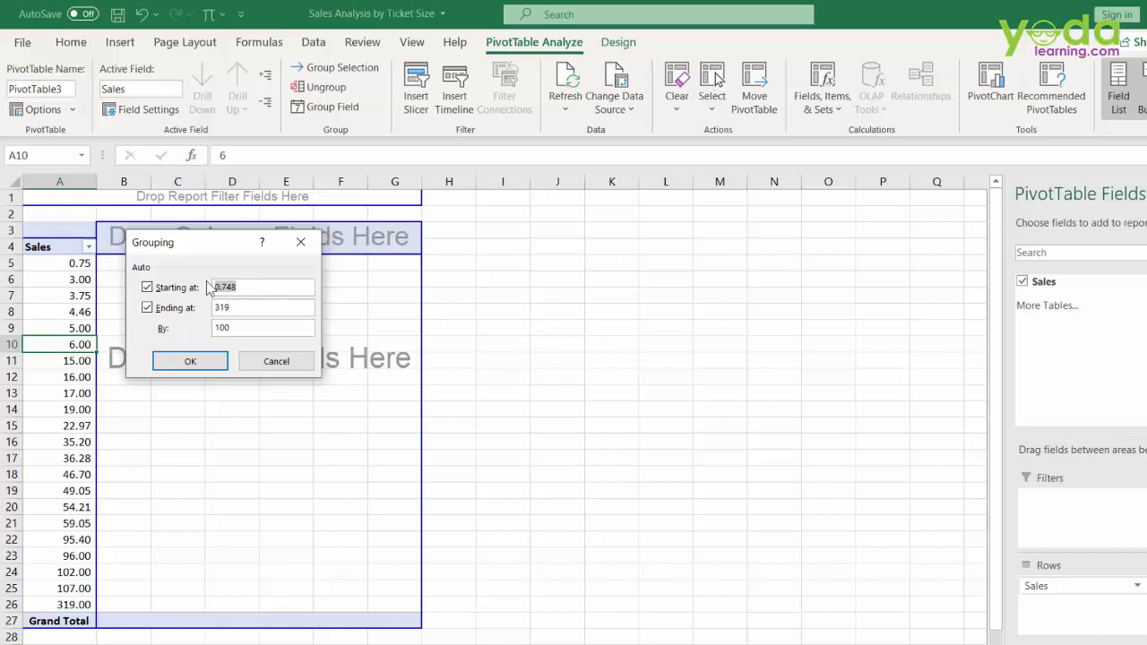
pyautogui.moveTo(234, 307); pyautogui.dragTo(188, 285)
pyautogui.write('0')
pyautogui.moveTo(246, 328); pyautogui.dragTo(193, 321)
pyautogui.write('25')
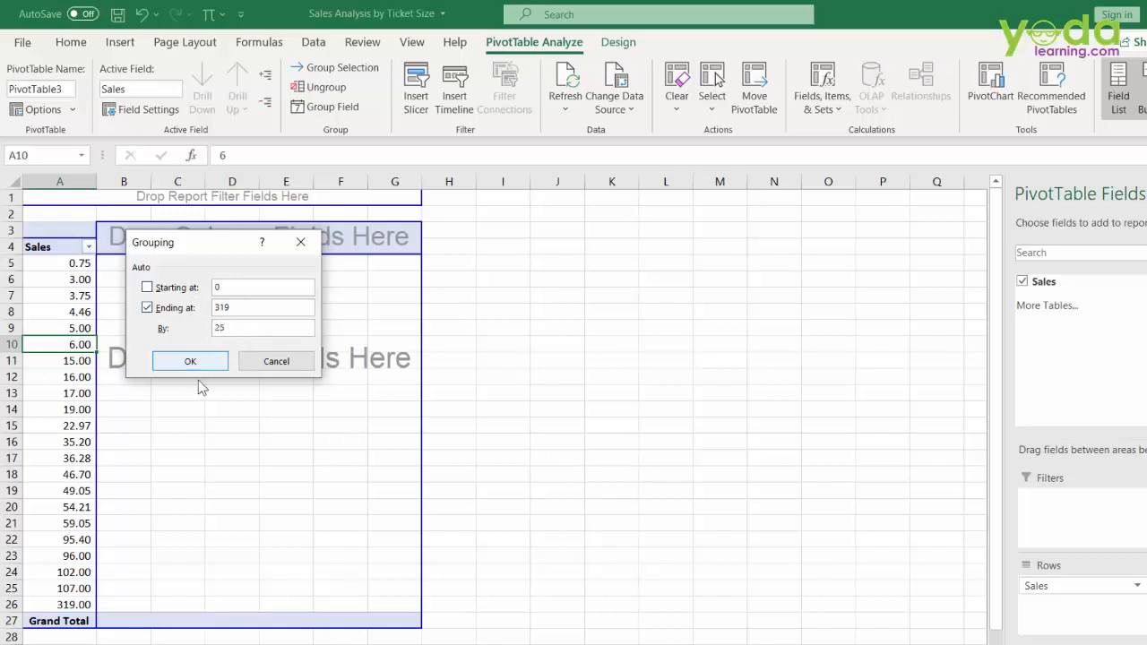
pyautogui.click(191, 361)
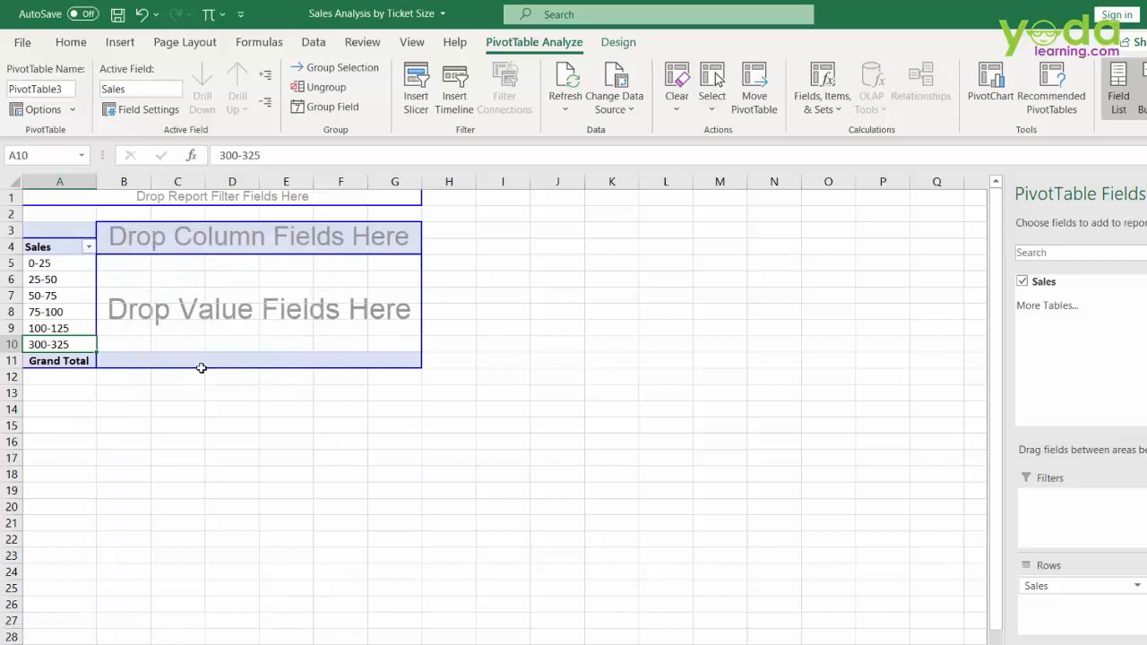
# Step: Add Sales to the PivotTable's values area and check that it is summarized by Count
pyautogui.moveTo(1038, 287); pyautogui.dragTo(199, 310)
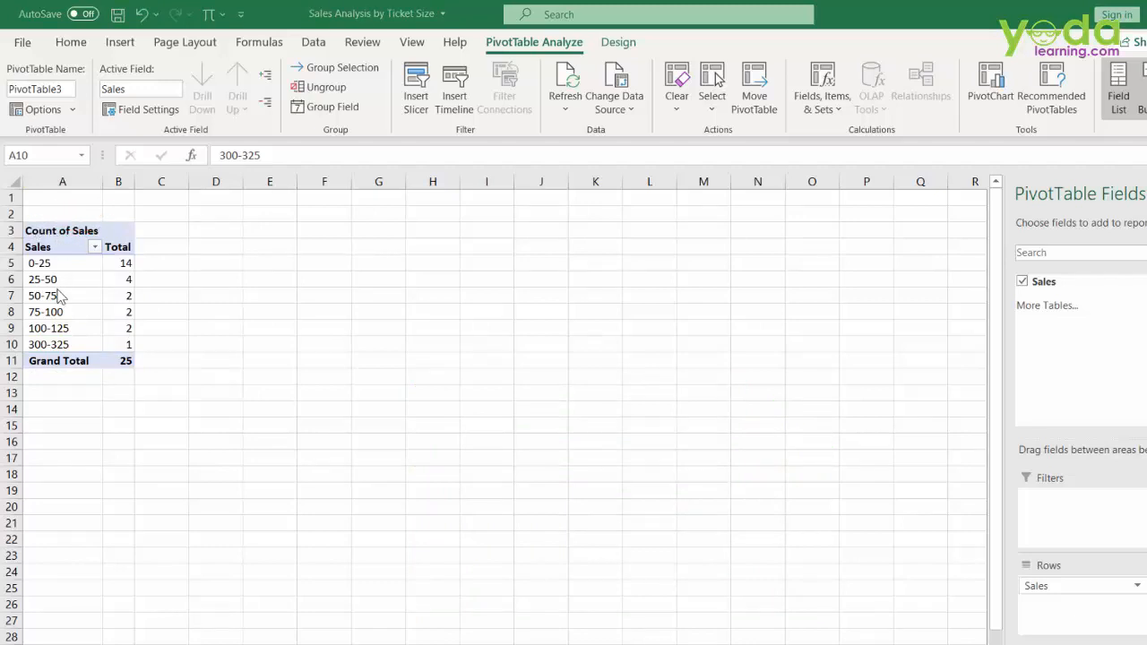
pyautogui.rightClick(118, 283)
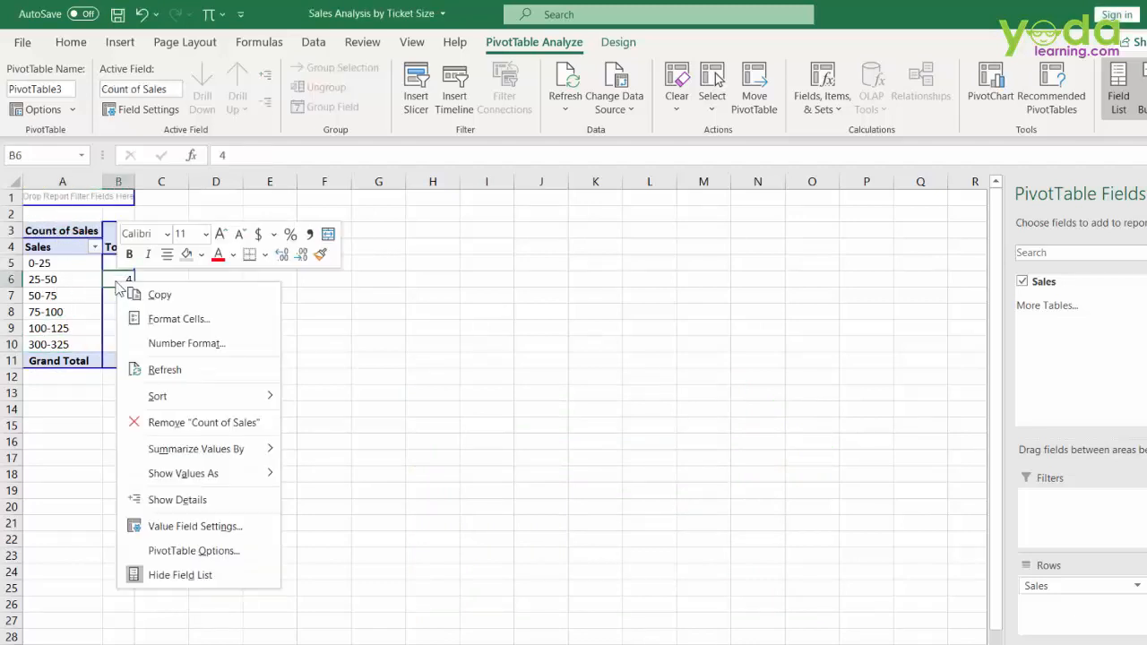
pyautogui.moveTo(198, 453)
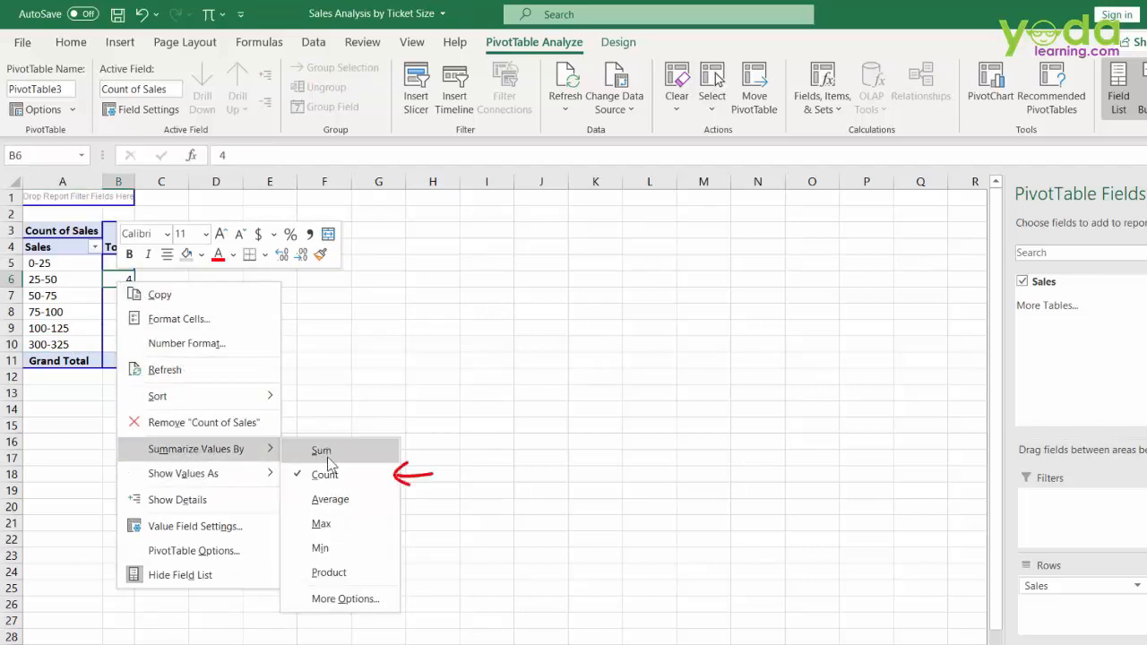
pyautogui.click(358, 331)
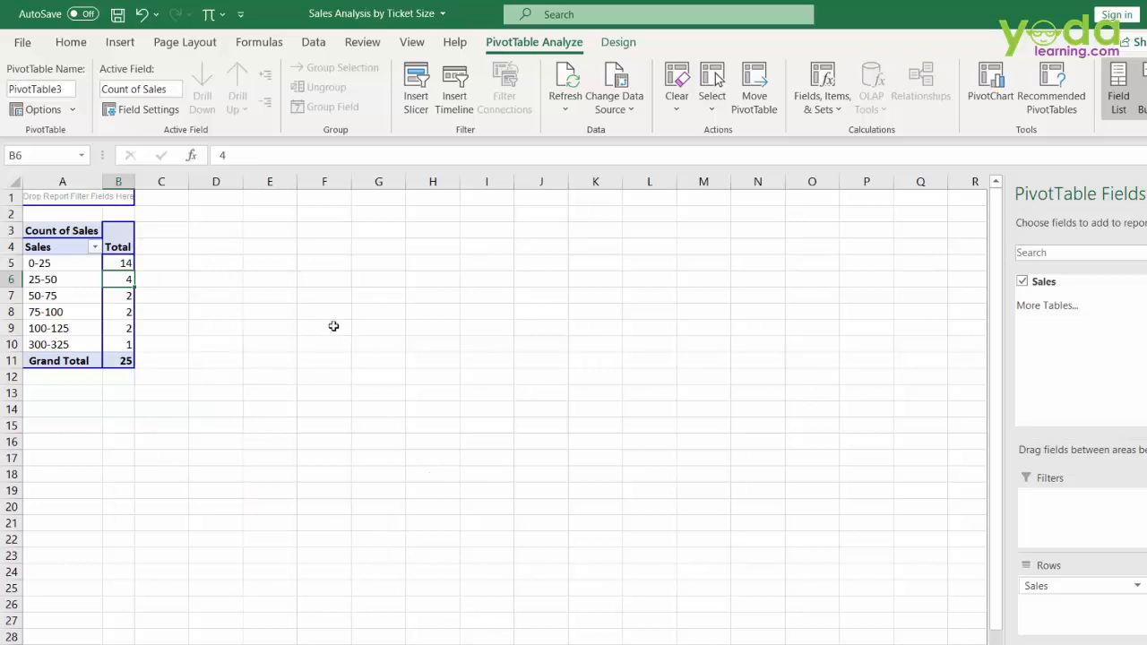
# Step: Insert a 2-D clustered column chart based on the grouped PivotTable
pyautogui.click(120, 42)
pyautogui.click(607, 76)
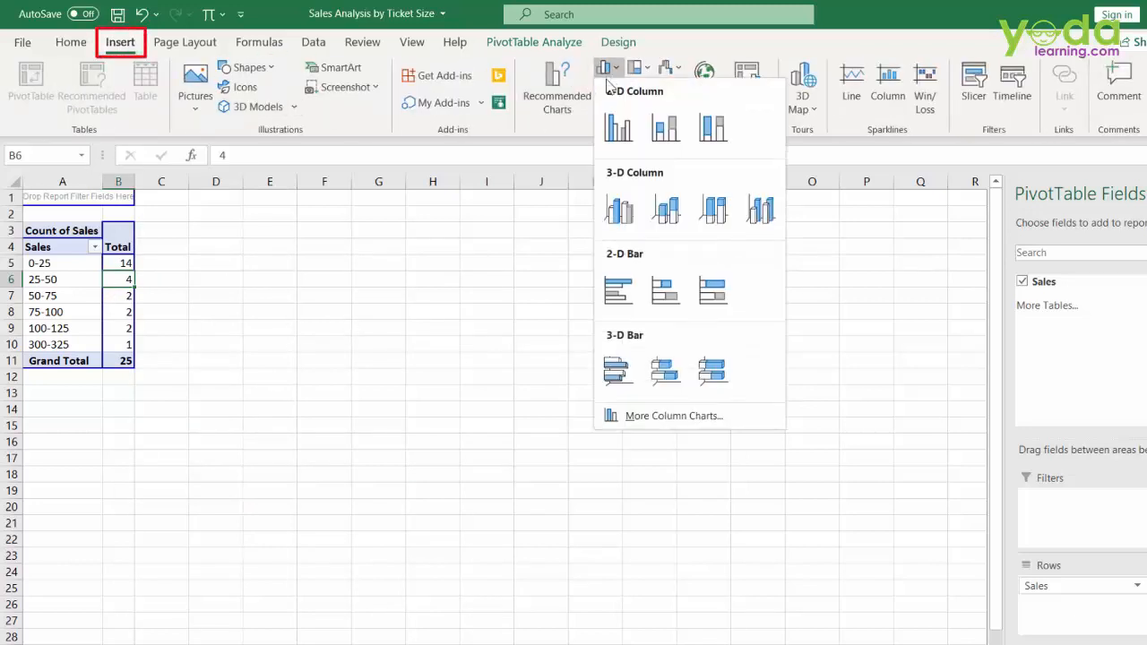
pyautogui.click(612, 129)
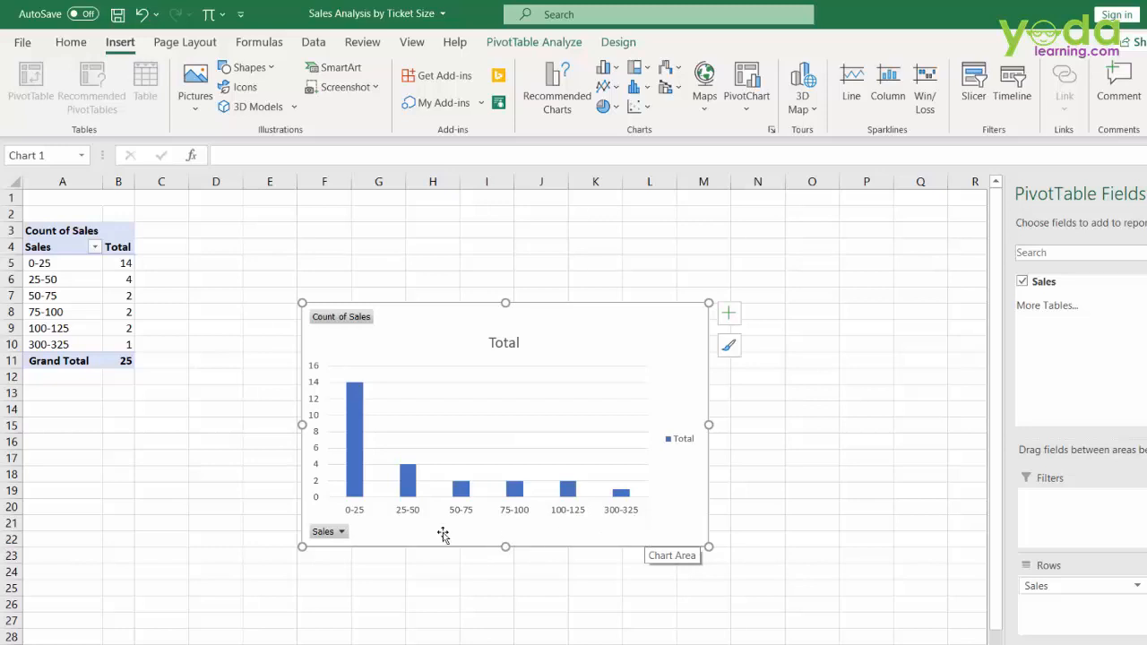
pyautogui.click(325, 380)
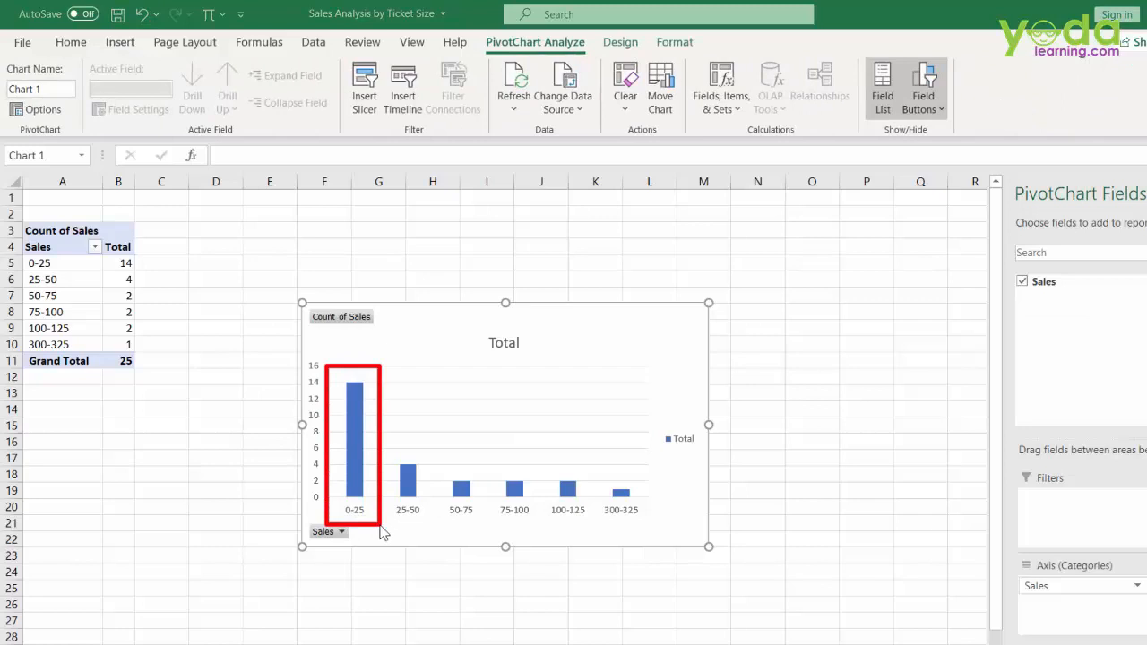
pyautogui.moveTo(380, 533); pyautogui.dragTo(597, 529)
pyautogui.moveTo(570, 479); pyautogui.dragTo(621, 538)
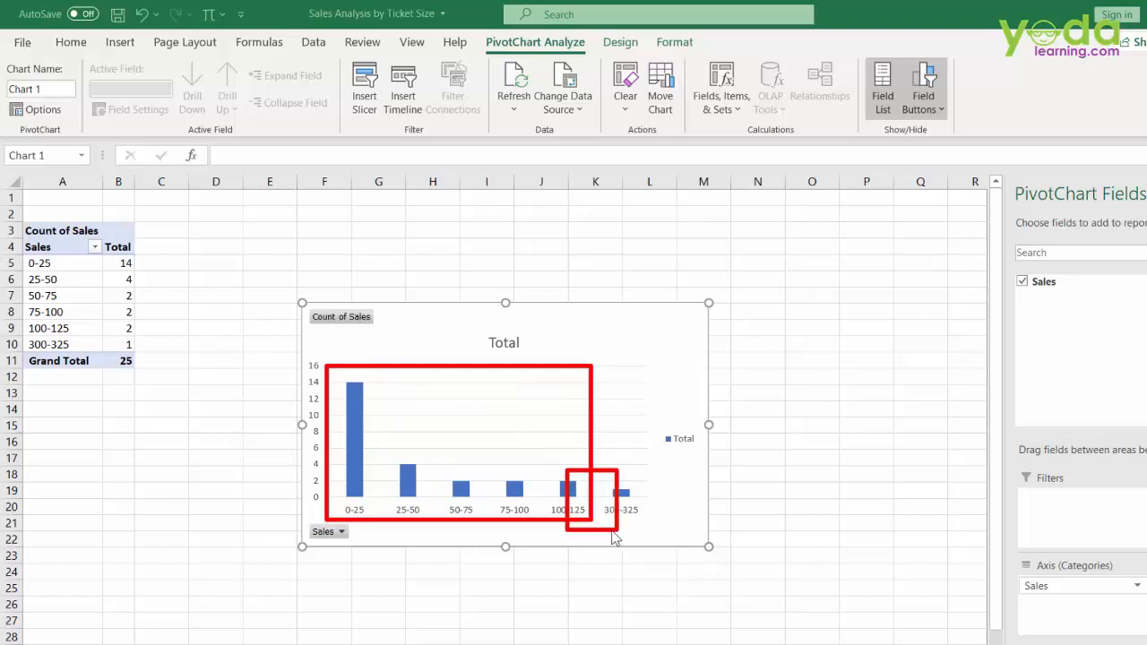
pyautogui.press('Escape')
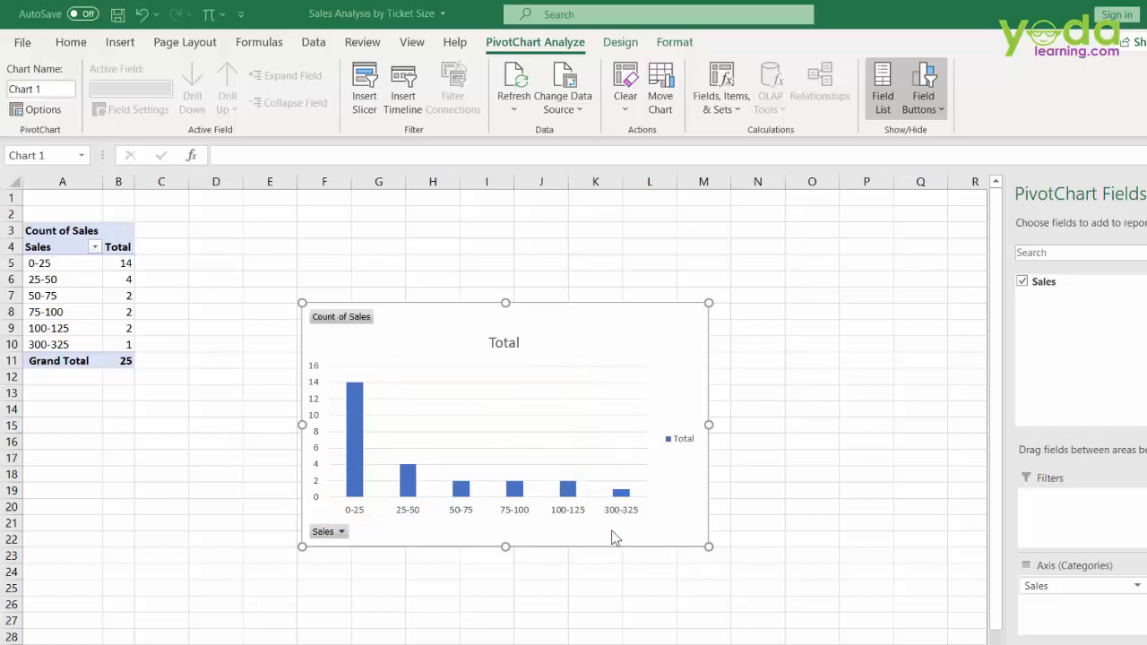
# Step: Set the Sales row field to show items with no data and select the empty buckets from 125-150 to 250-275
pyautogui.click(59, 296)
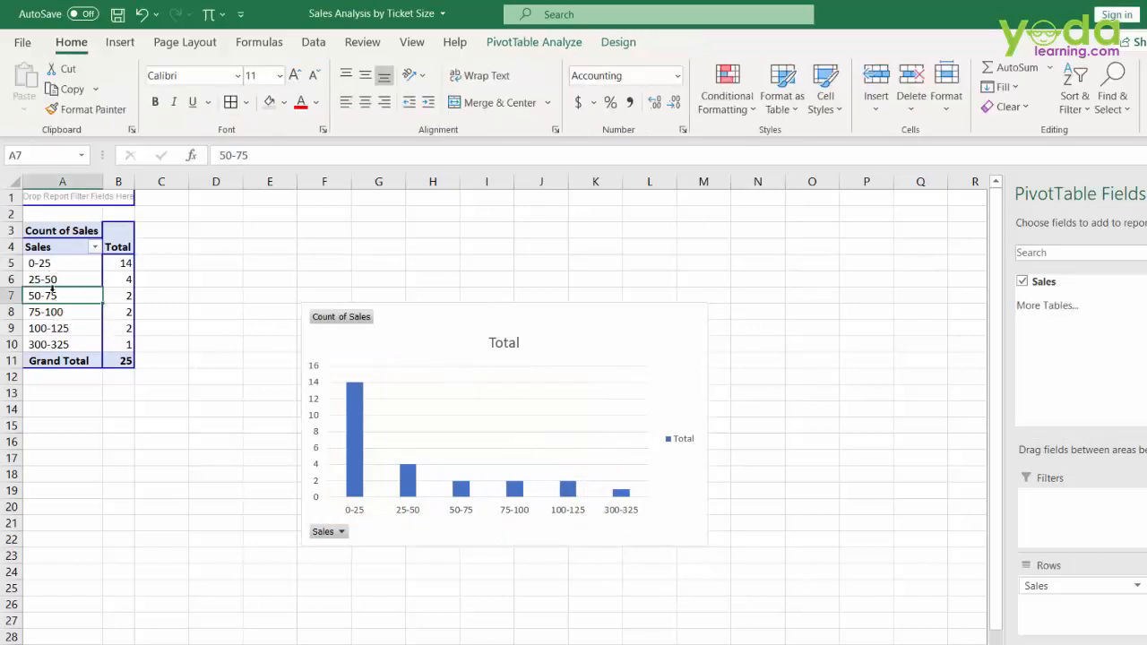
pyautogui.rightClick(55, 298)
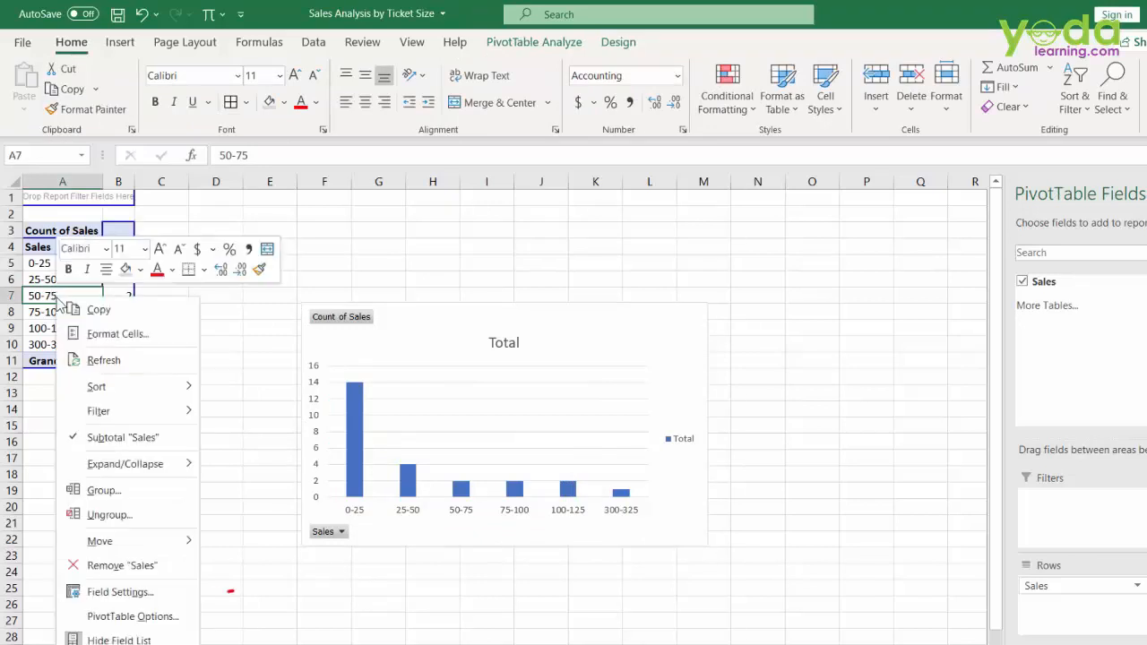
pyautogui.click(117, 591)
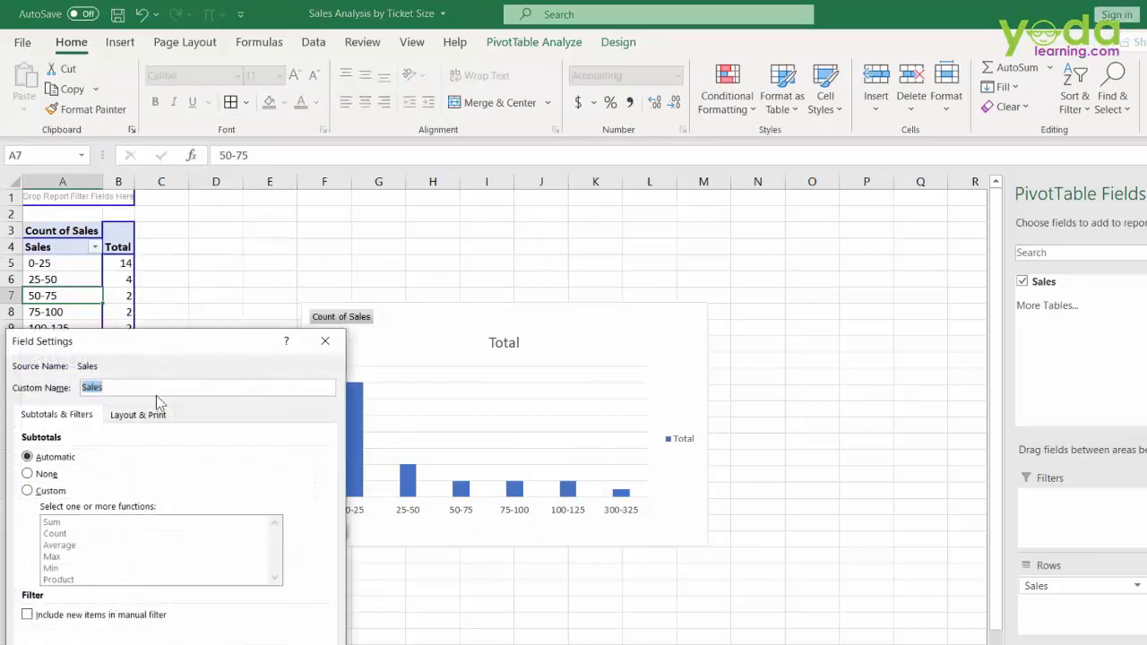
pyautogui.moveTo(152, 344); pyautogui.dragTo(289, 199)
pyautogui.click(265, 274)
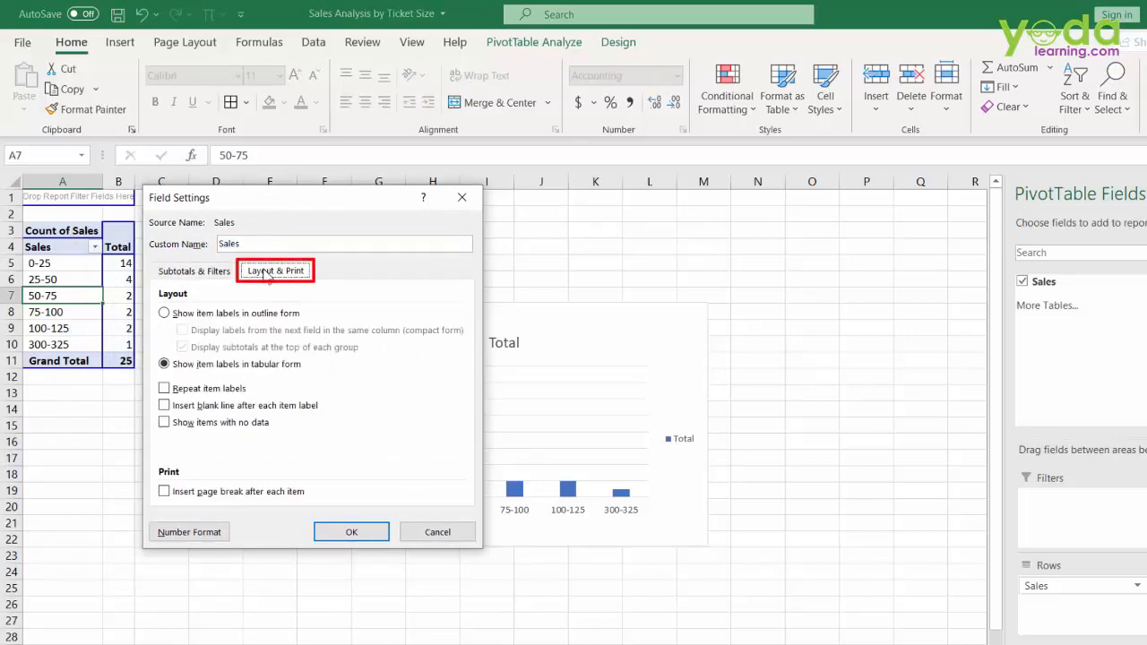
pyautogui.click(167, 423)
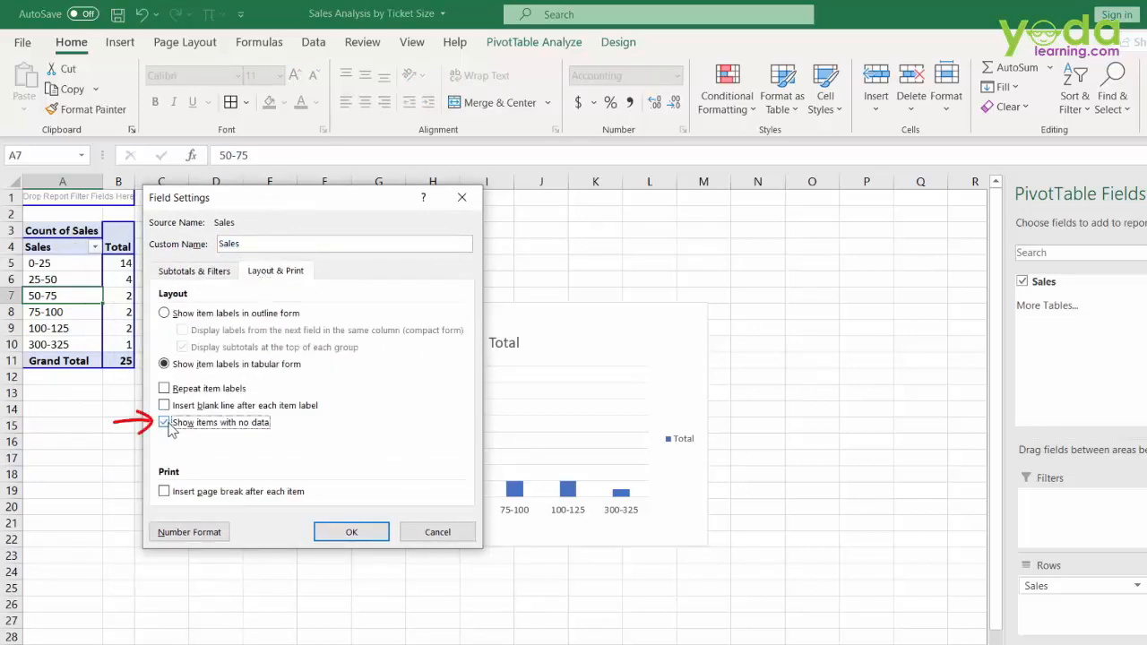
pyautogui.click(359, 536)
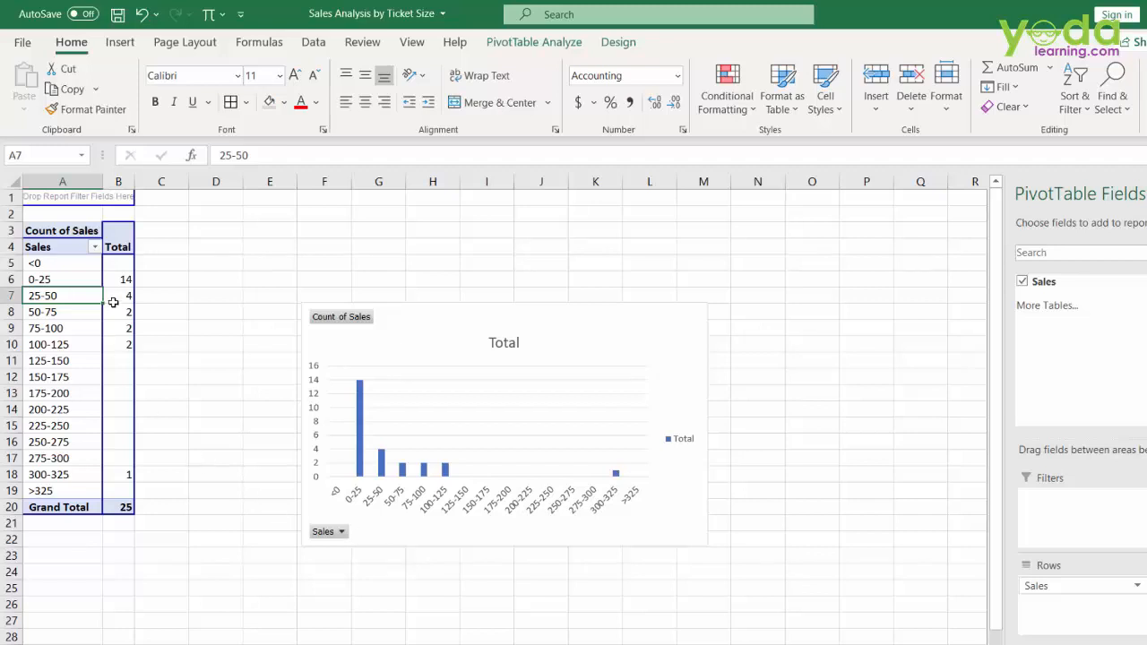
pyautogui.moveTo(87, 368); pyautogui.dragTo(107, 447)
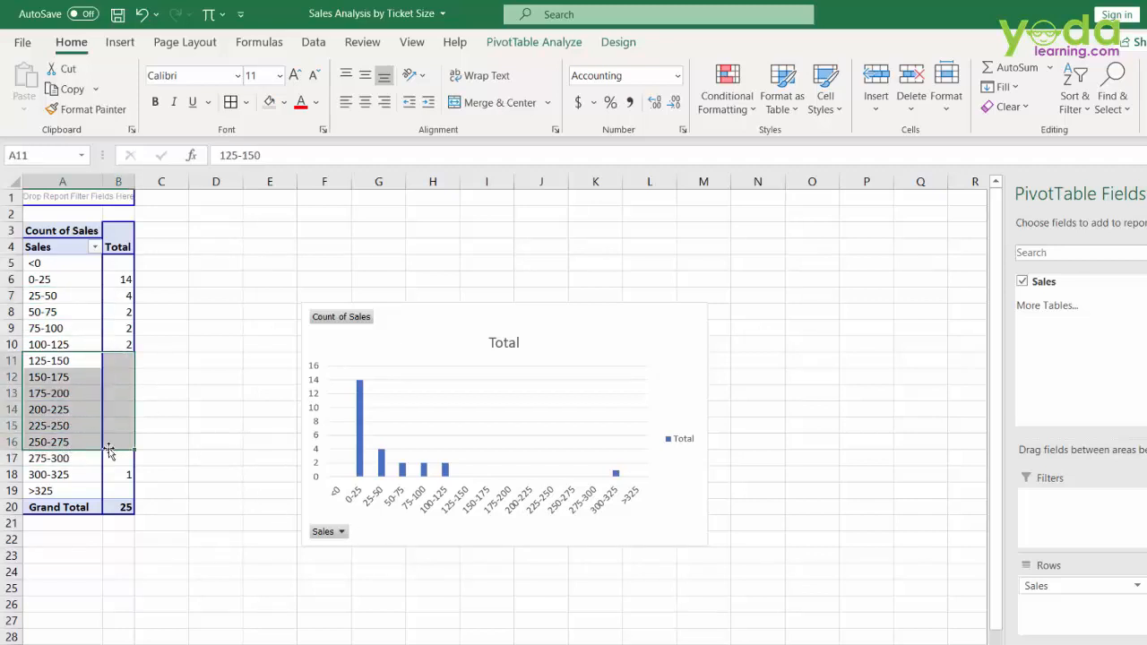
# Step: Widen the pivot chart on both sides so it spans about columns D to P
pyautogui.click(697, 538)
pyautogui.moveTo(738, 541); pyautogui.dragTo(871, 545)
pyautogui.moveTo(301, 546); pyautogui.dragTo(230, 549)
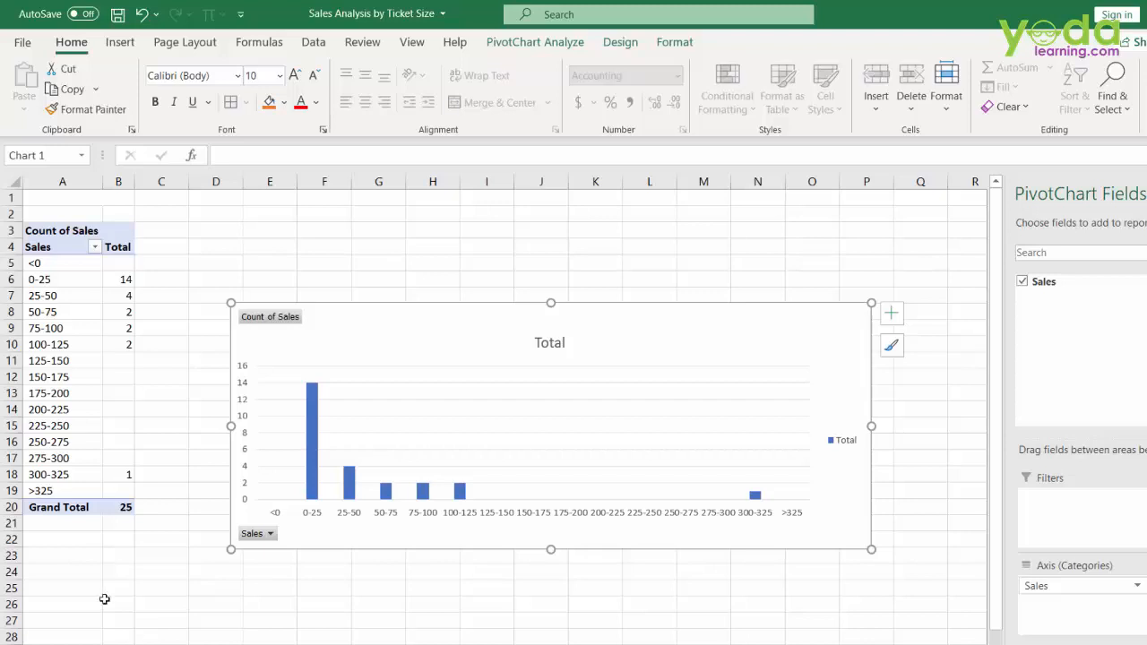
pyautogui.click(90, 397)
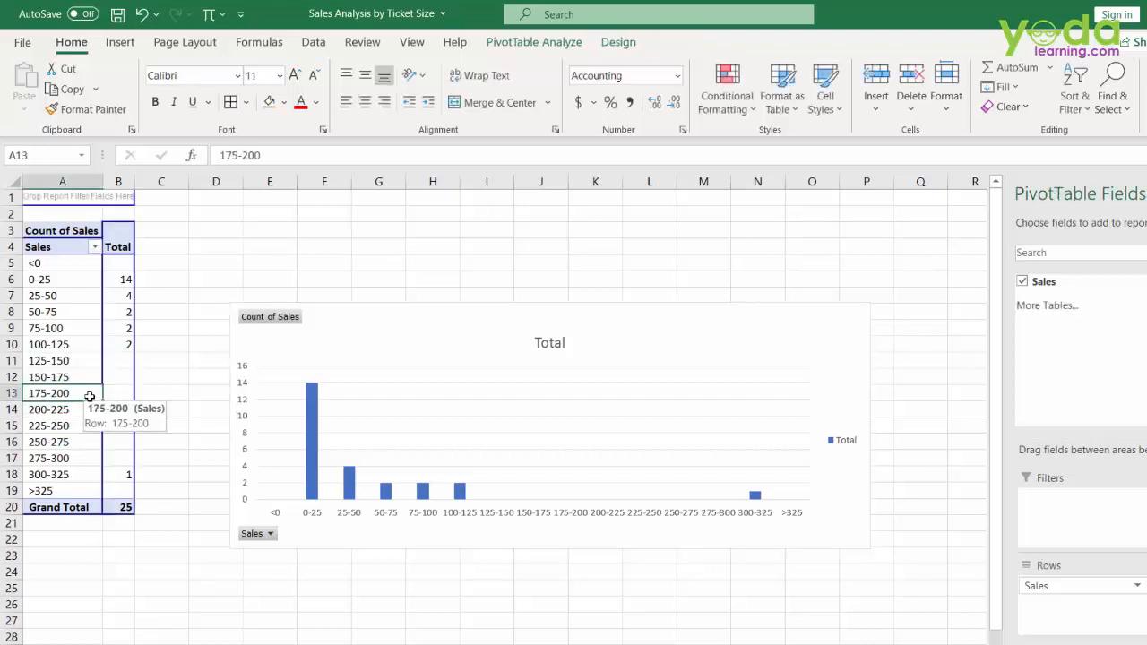
# Step: Return to the Sales Analysis by Ticket Size overview sheet and select the storyline text in A4:D5
pyautogui.press('F11')
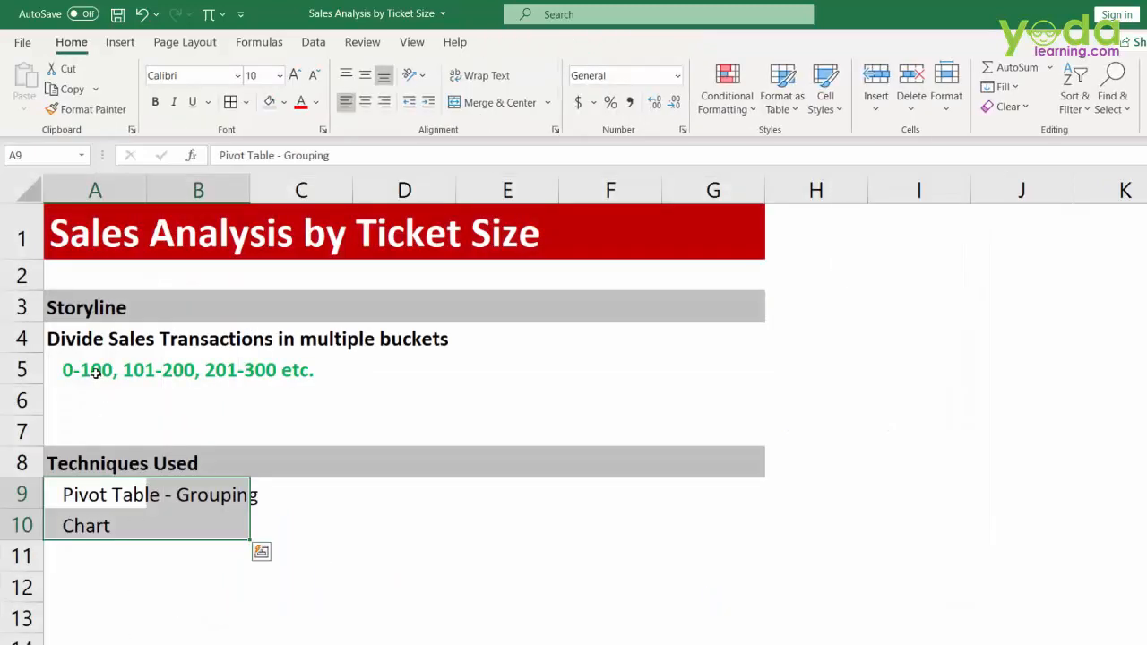
pyautogui.moveTo(83, 341); pyautogui.dragTo(475, 382)
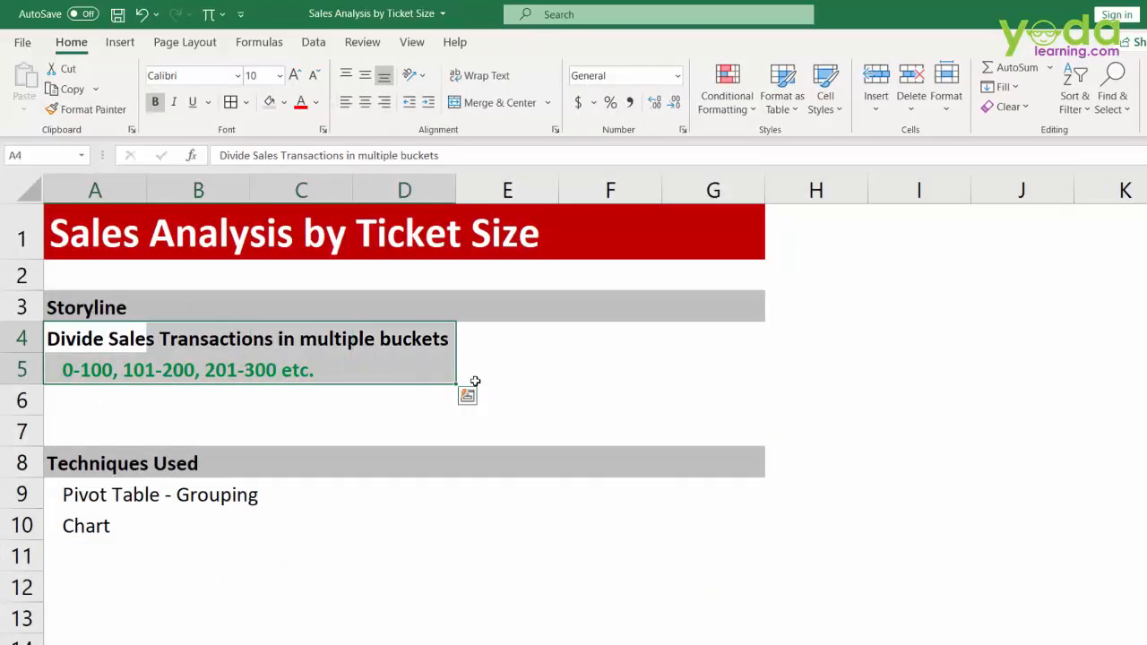